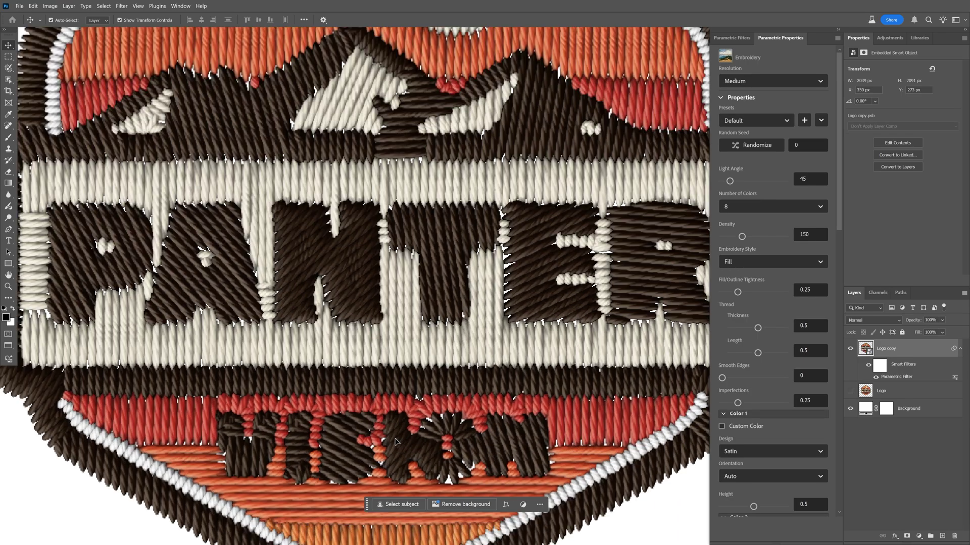
Step: Set the embroidery render Resolution to Ultra
{"action": "left_click_drag", "start_coordinate": [251, 429], "coordinate": [235, 240]}
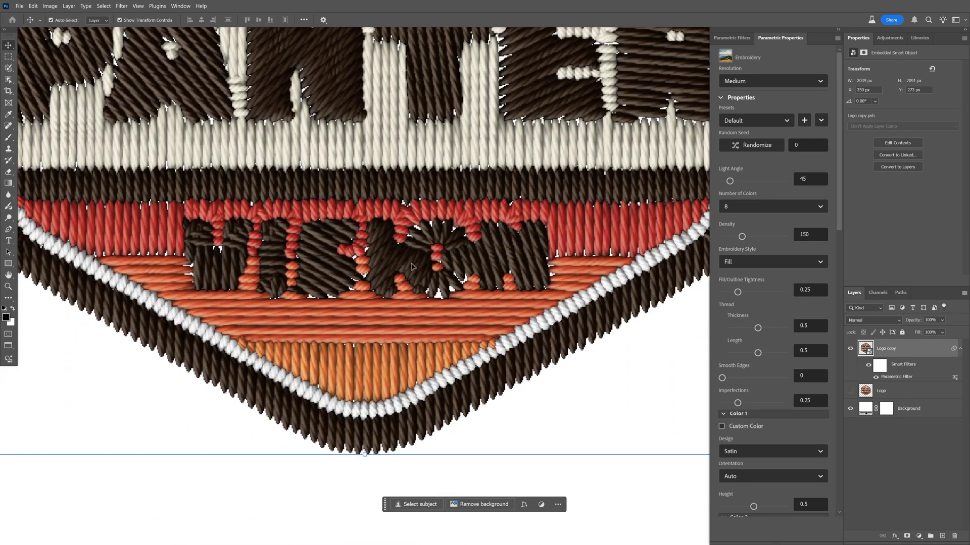
{"action": "left_click", "coordinate": [746, 81]}
{"action": "left_click", "coordinate": [743, 141]}
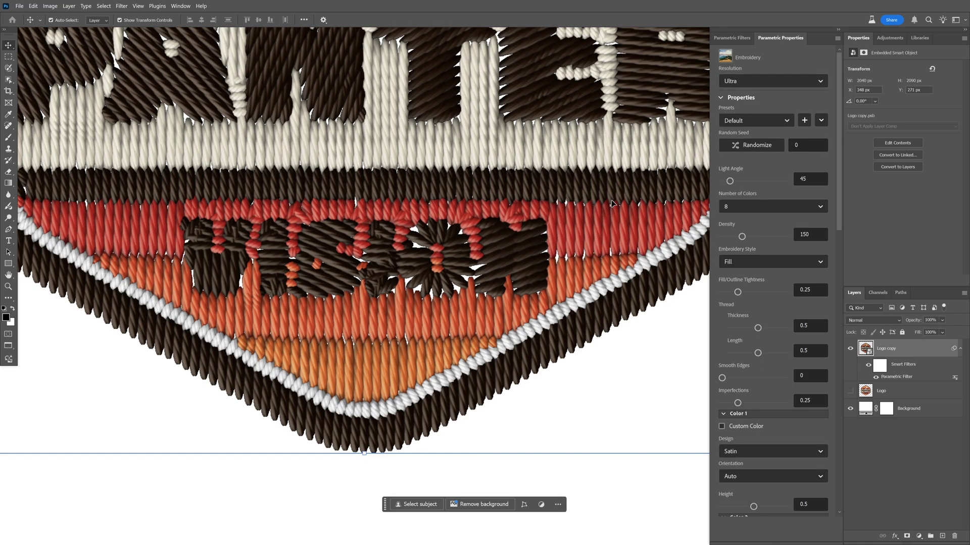
Step: Swing the stitch Light Angle to 160
{"action": "scroll", "coordinate": [611, 200], "scroll_direction": "down", "scroll_amount": 3}
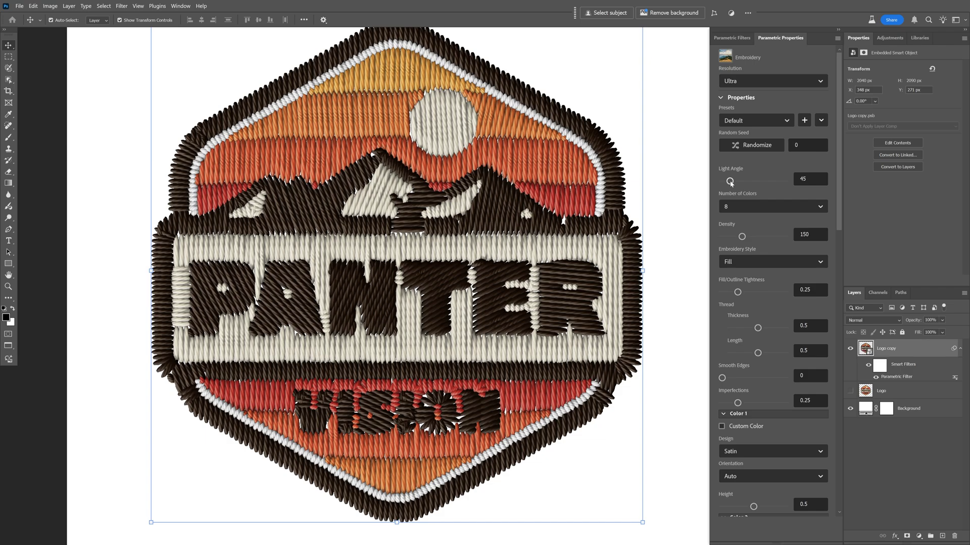
{"action": "left_click_drag", "start_coordinate": [731, 182], "coordinate": [749, 182]}
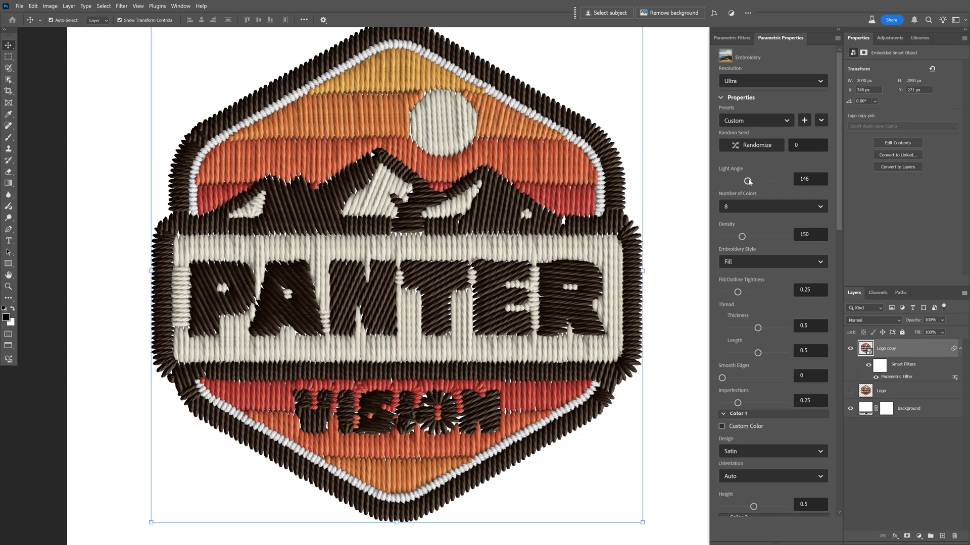
{"action": "left_click_drag", "start_coordinate": [749, 182], "coordinate": [750, 183]}
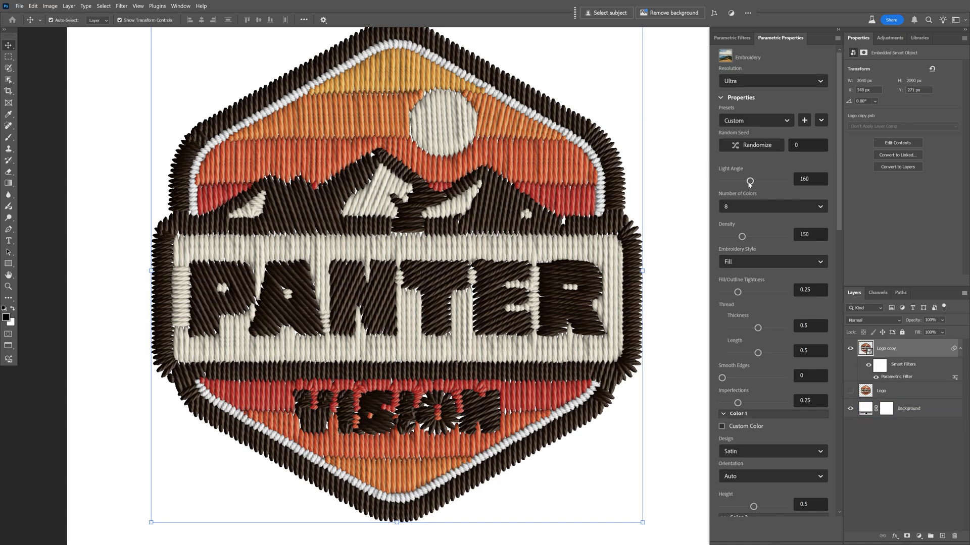
{"action": "left_click", "coordinate": [740, 209]}
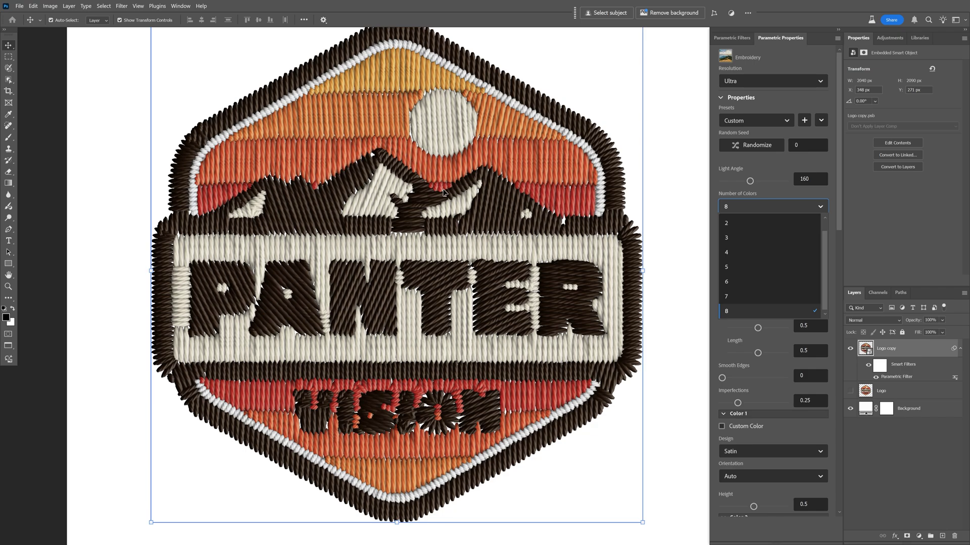
Step: Reduce the embroidery's Number of Colors to 5, passing through 6 first
{"action": "left_click", "coordinate": [741, 283]}
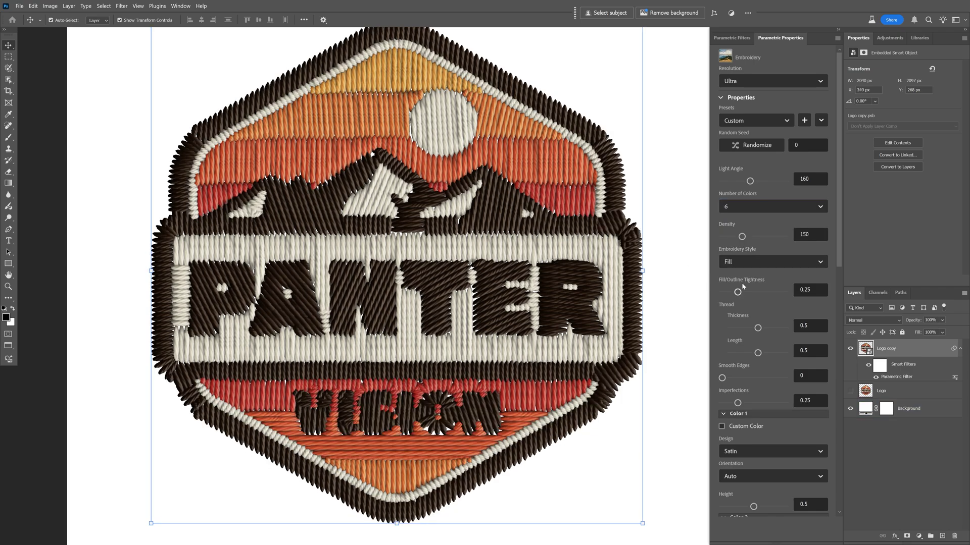
{"action": "left_click", "coordinate": [747, 206]}
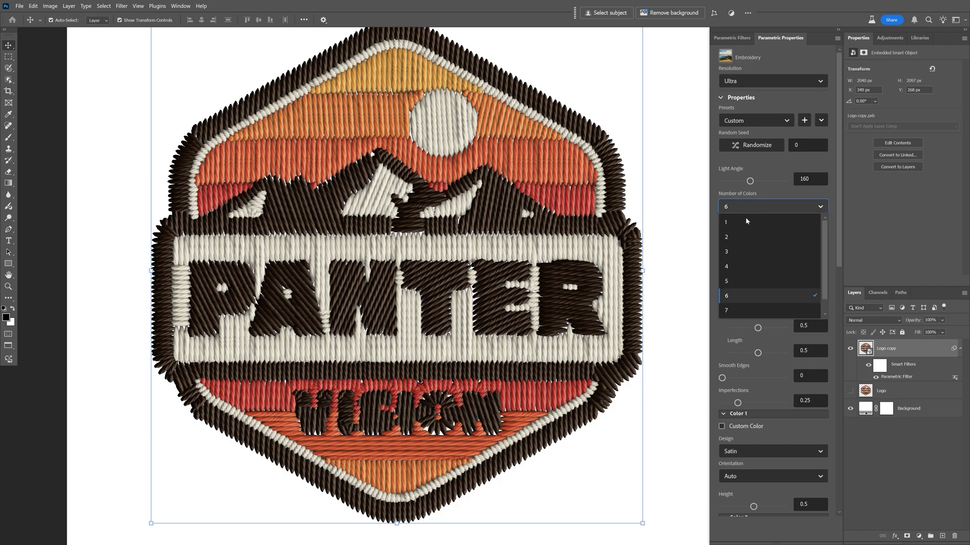
{"action": "left_click", "coordinate": [741, 277]}
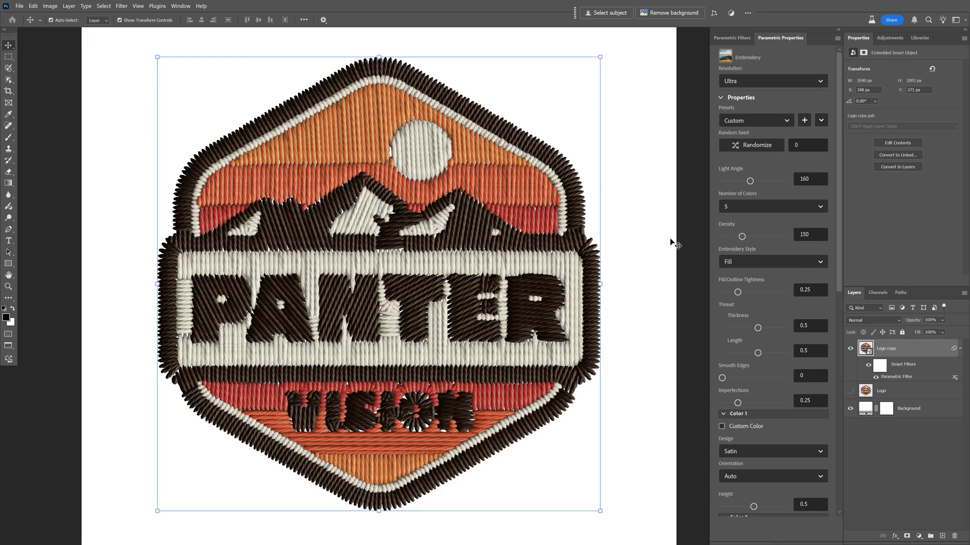
Step: Try several stitch Density values, then settle the Density at 110
{"action": "scroll", "coordinate": [428, 277], "scroll_direction": "up", "scroll_amount": 5}
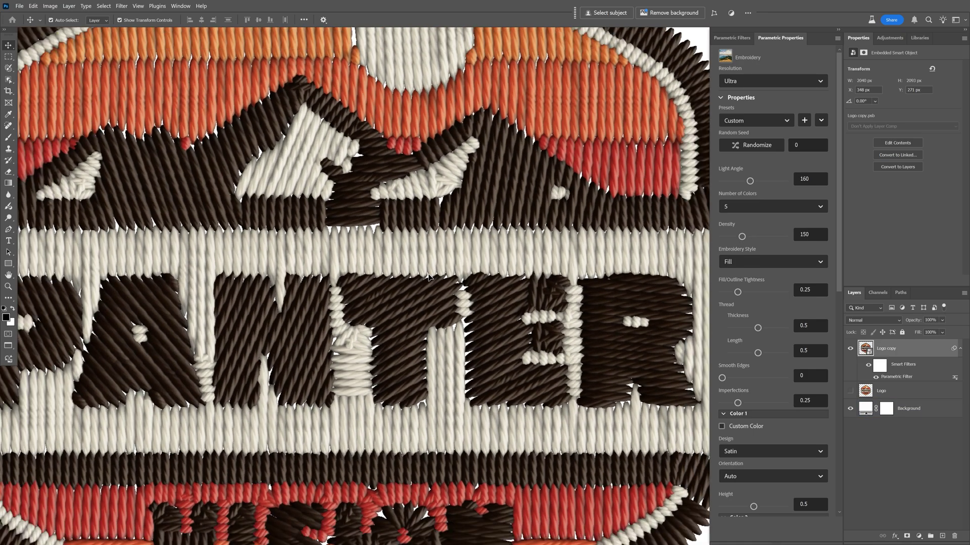
{"action": "scroll", "coordinate": [428, 276], "scroll_direction": "down", "scroll_amount": 5}
{"action": "scroll", "coordinate": [356, 273], "scroll_direction": "up", "scroll_amount": 5}
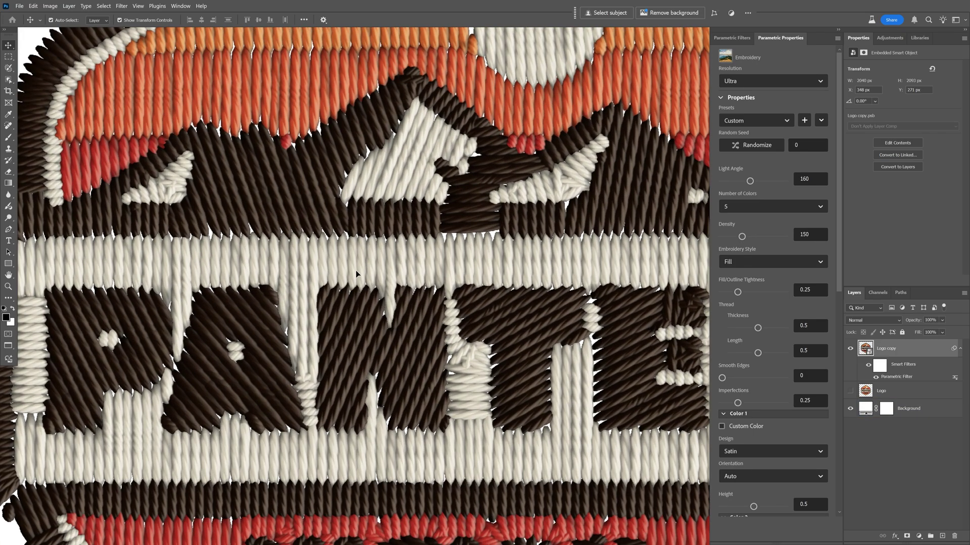
{"action": "left_click_drag", "start_coordinate": [742, 236], "coordinate": [728, 237]}
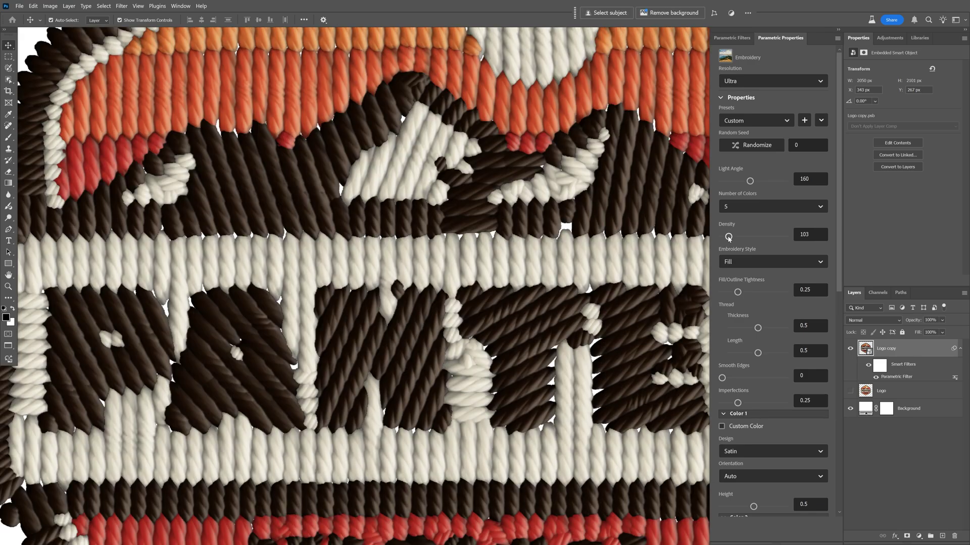
{"action": "left_click", "coordinate": [777, 236]}
{"action": "scroll", "coordinate": [519, 272], "scroll_direction": "up", "scroll_amount": 3}
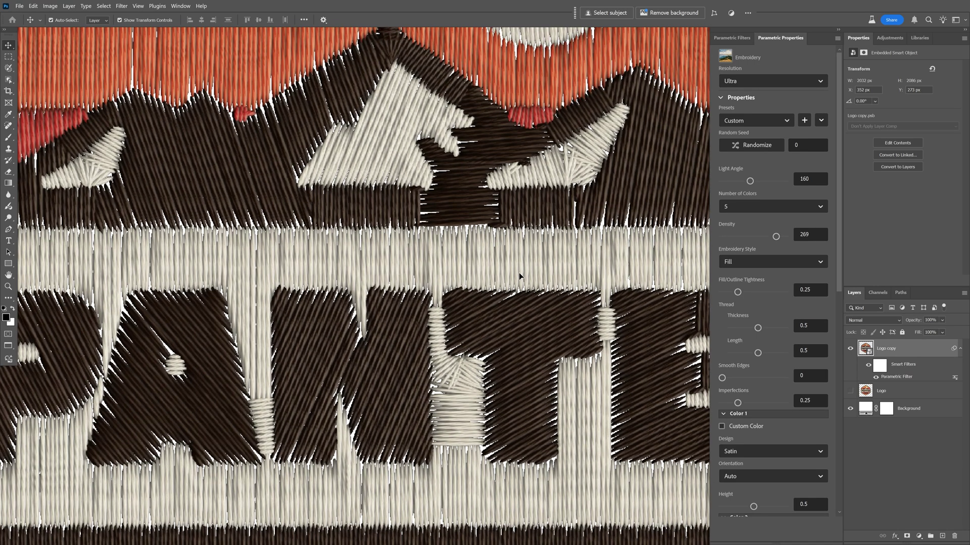
{"action": "scroll", "coordinate": [521, 266], "scroll_direction": "down", "scroll_amount": 3}
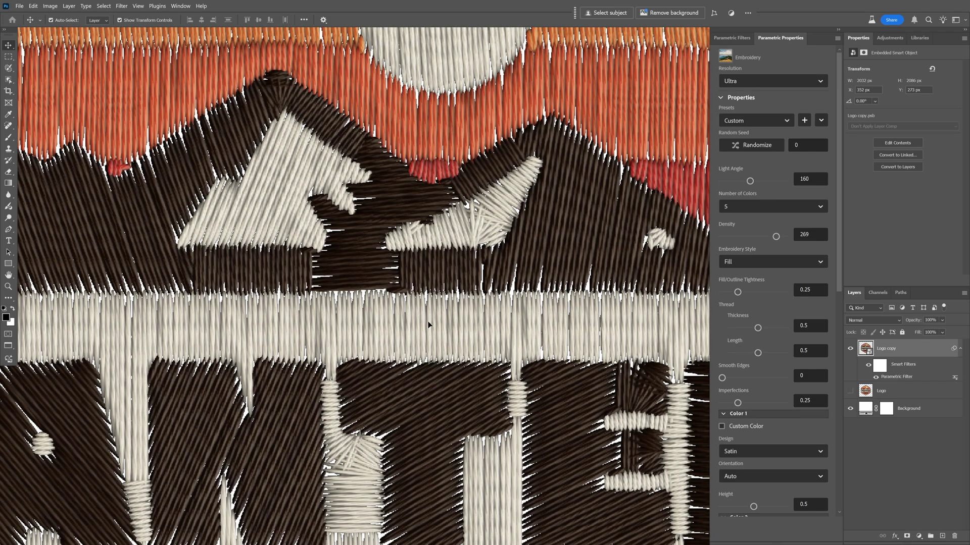
{"action": "scroll", "coordinate": [681, 242], "scroll_direction": "down", "scroll_amount": 2}
{"action": "left_click", "coordinate": [732, 237]}
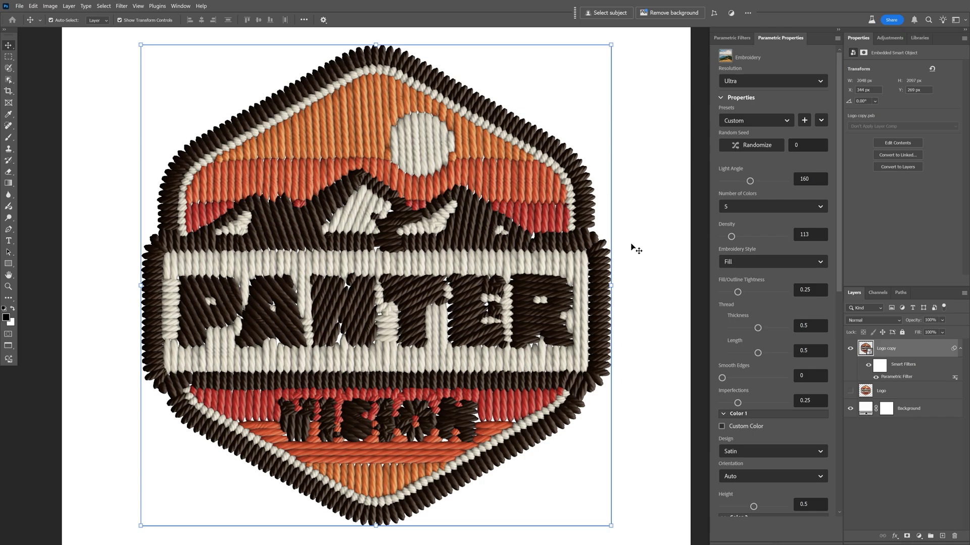
{"action": "left_click_drag", "start_coordinate": [731, 237], "coordinate": [730, 237]}
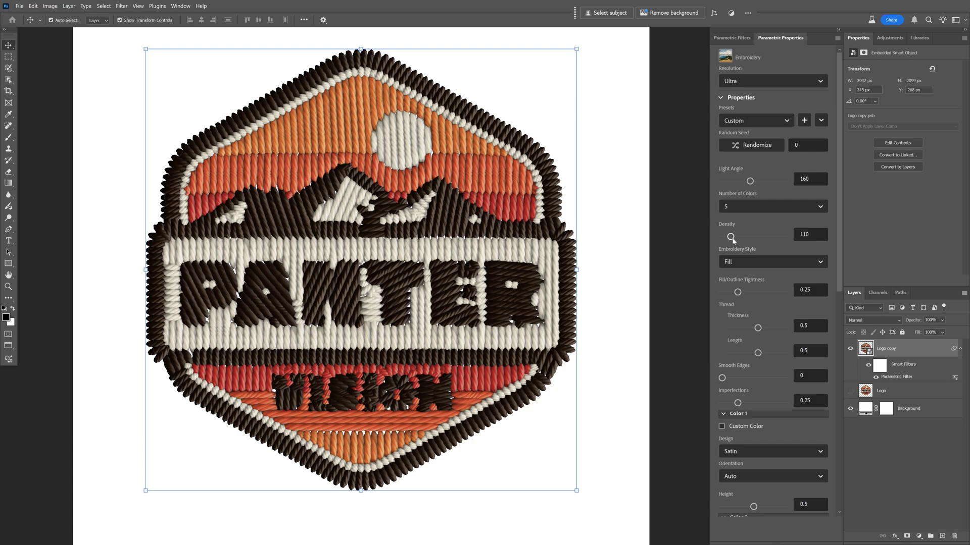
{"action": "left_click", "coordinate": [736, 261]}
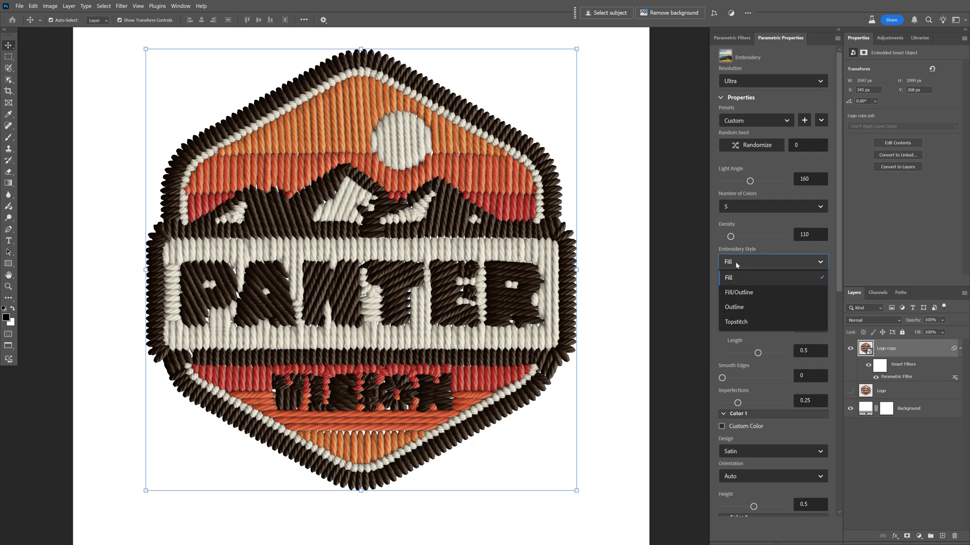
{"action": "left_click", "coordinate": [742, 292]}
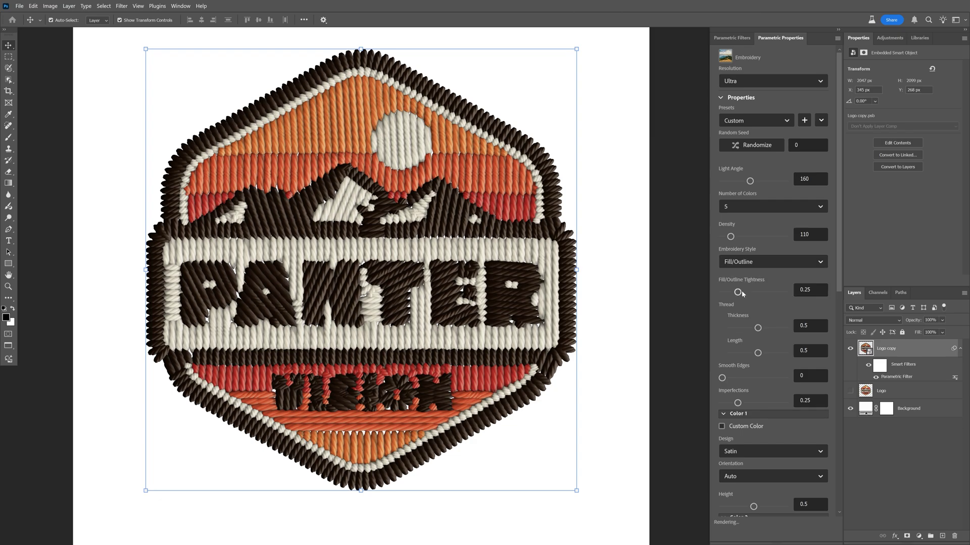
{"action": "scroll", "coordinate": [377, 168], "scroll_direction": "up", "scroll_amount": 6}
{"action": "left_click_drag", "start_coordinate": [387, 168], "coordinate": [402, 229]}
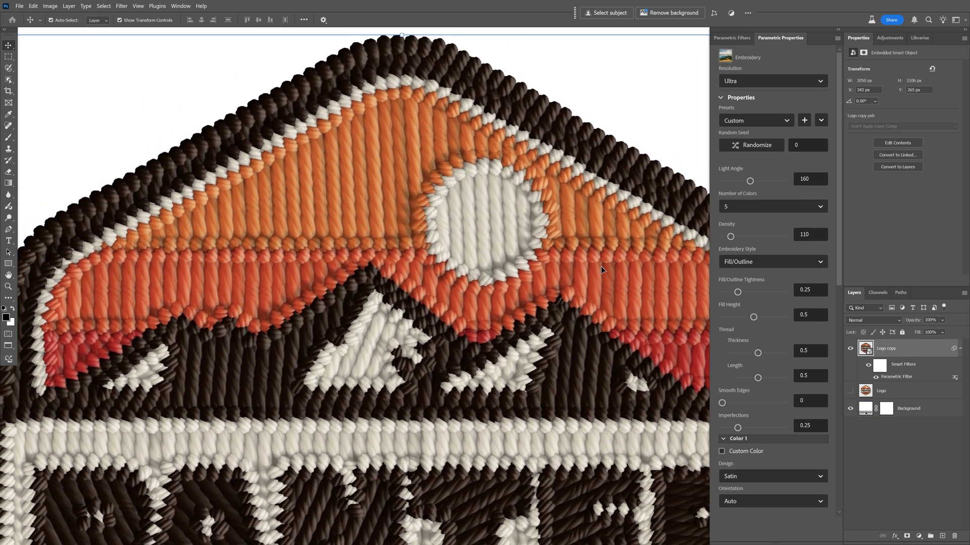
{"action": "left_click", "coordinate": [754, 261]}
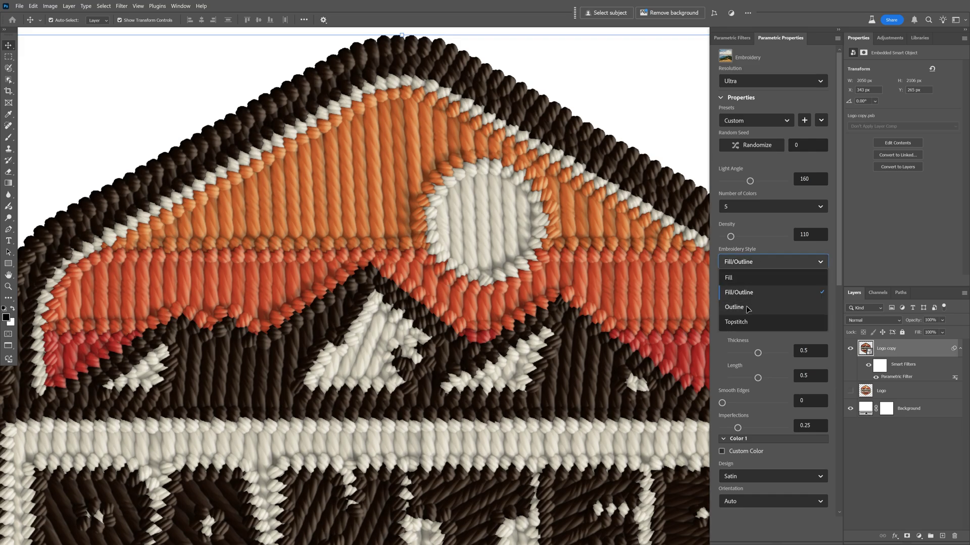
{"action": "left_click", "coordinate": [748, 308]}
{"action": "scroll", "coordinate": [343, 220], "scroll_direction": "down", "scroll_amount": 6}
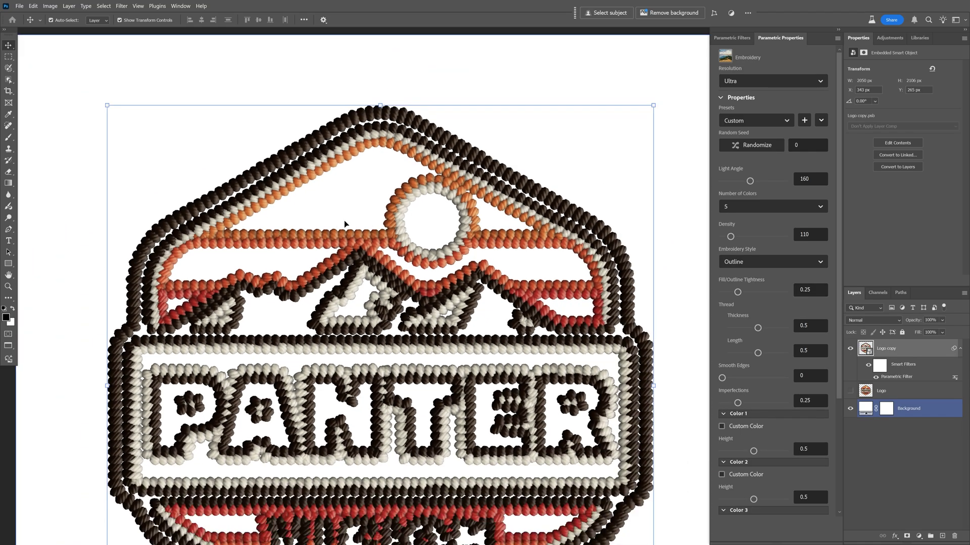
{"action": "left_click_drag", "start_coordinate": [351, 227], "coordinate": [352, 169]}
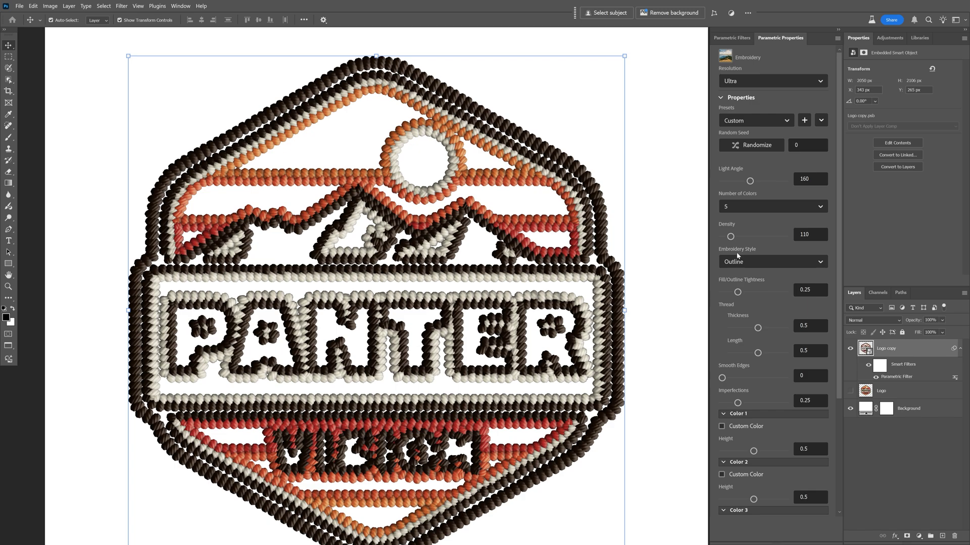
{"action": "left_click", "coordinate": [745, 262]}
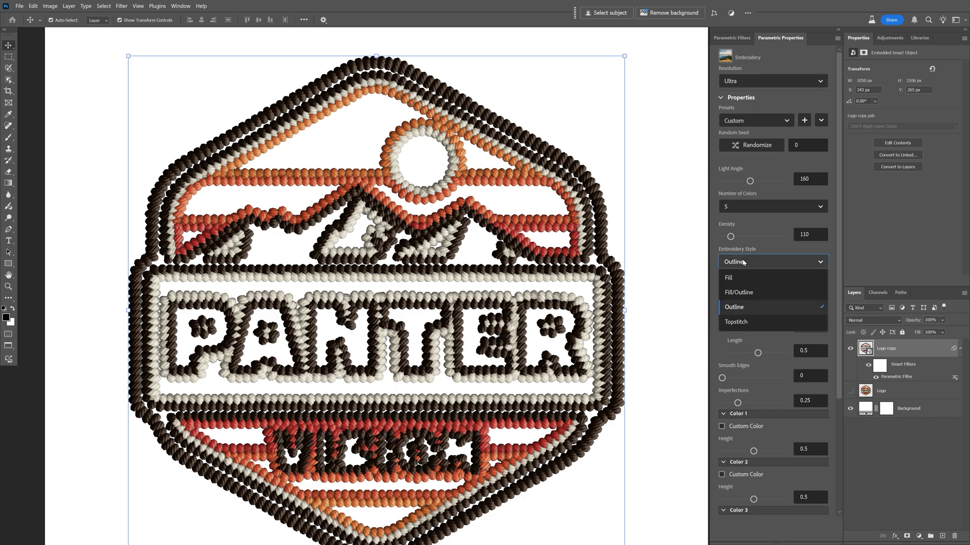
{"action": "left_click", "coordinate": [746, 322]}
{"action": "scroll", "coordinate": [567, 126], "scroll_direction": "up", "scroll_amount": 3}
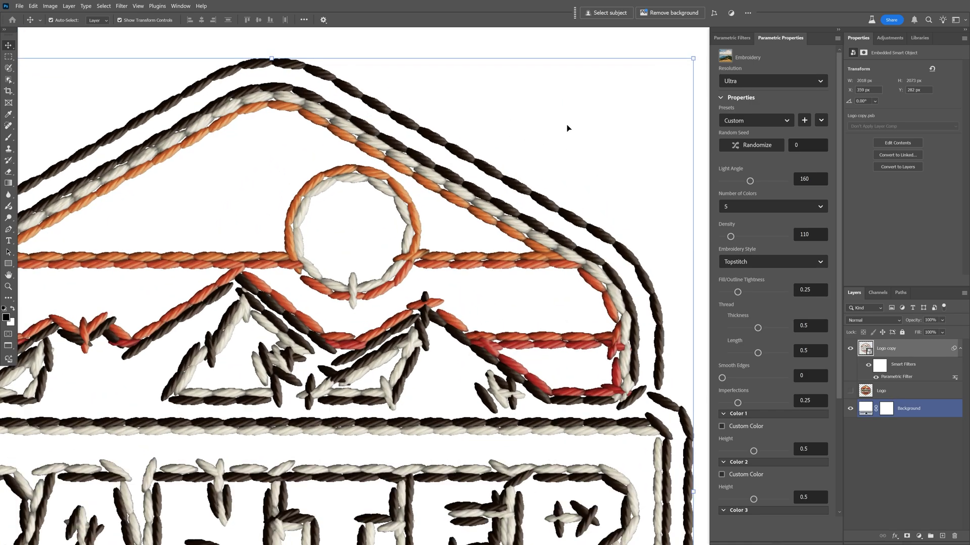
{"action": "scroll", "coordinate": [566, 127], "scroll_direction": "down", "scroll_amount": 3}
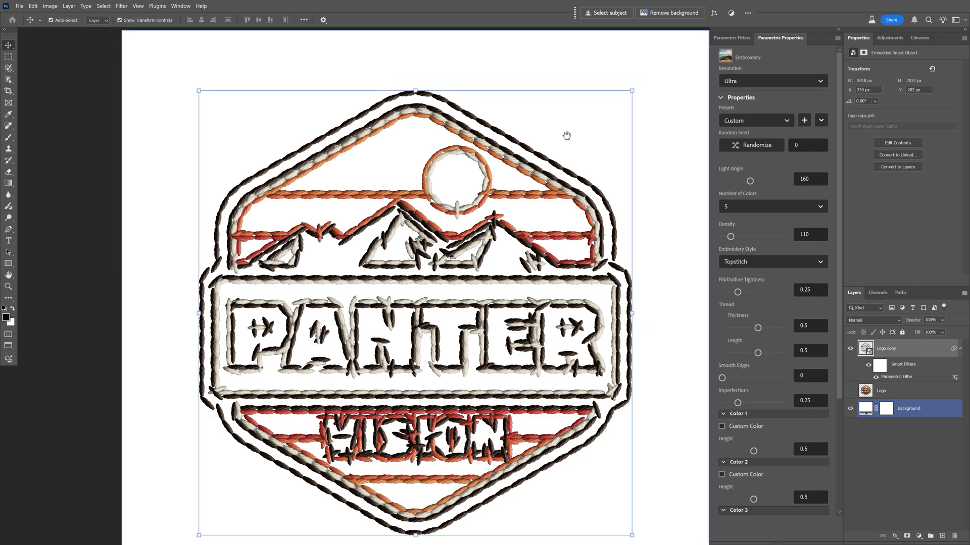
{"action": "left_click", "coordinate": [739, 263]}
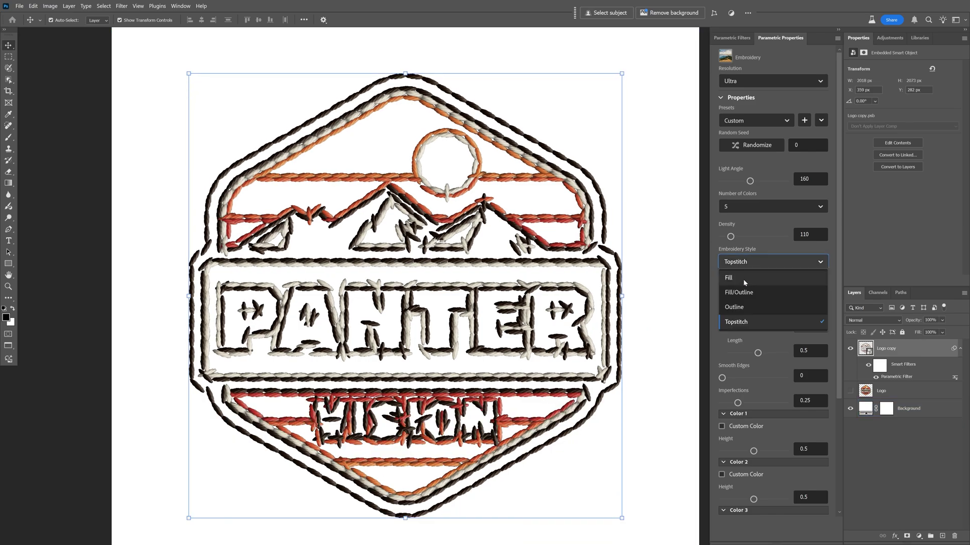
{"action": "left_click", "coordinate": [744, 279]}
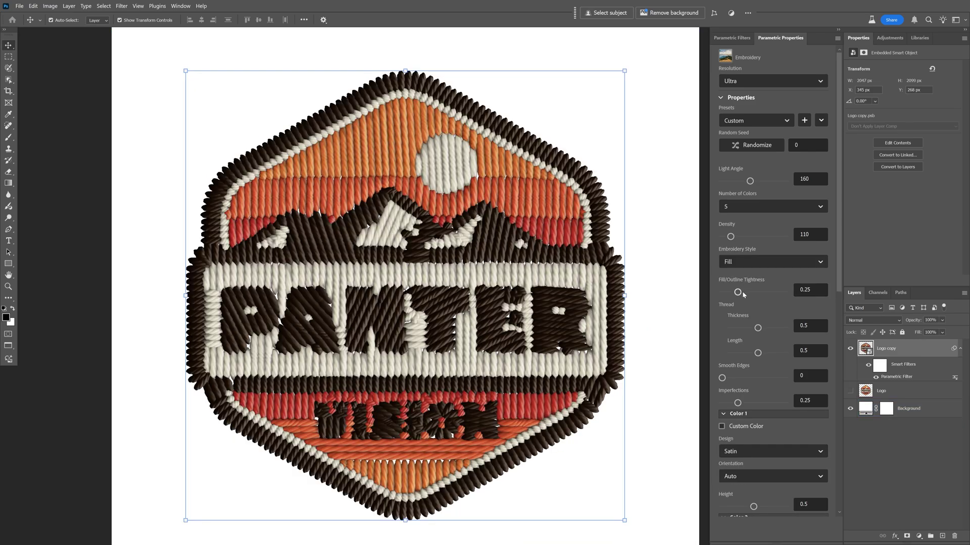
Step: Try Fill/Outline Tightness at 0.67 and 0.91, then set it to 0.31
{"action": "mouse_move", "coordinate": [738, 292]}
{"action": "left_mouse_down"}
{"action": "mouse_move", "coordinate": [762, 293]}
{"action": "mouse_move", "coordinate": [747, 292]}
{"action": "left_mouse_up"}
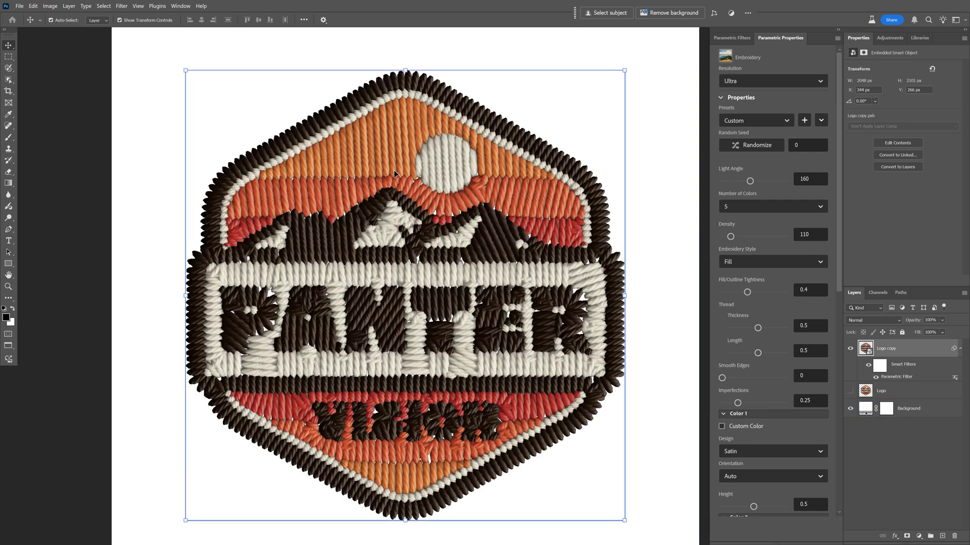
{"action": "scroll", "coordinate": [348, 166], "scroll_direction": "up", "scroll_amount": 3}
{"action": "scroll", "coordinate": [347, 166], "scroll_direction": "up", "scroll_amount": 1}
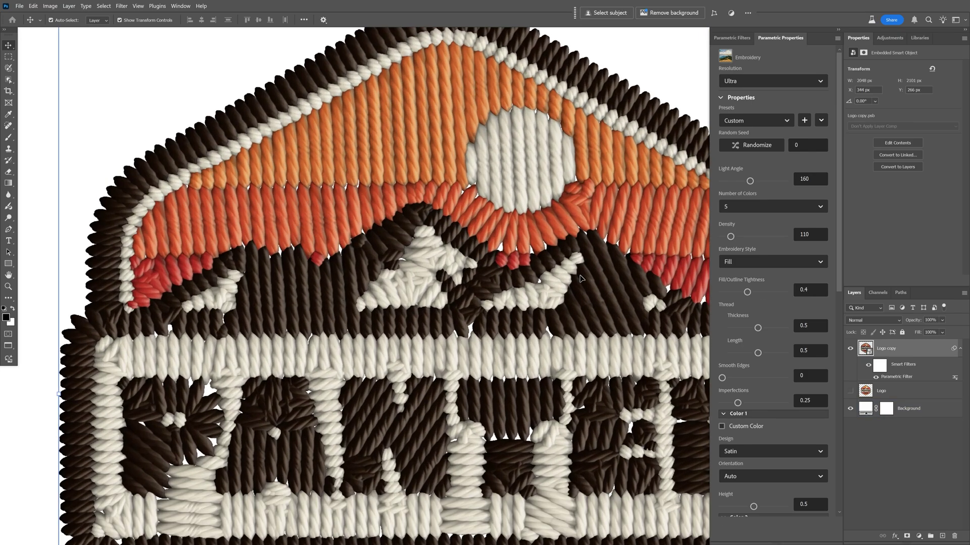
{"action": "left_click", "coordinate": [764, 293]}
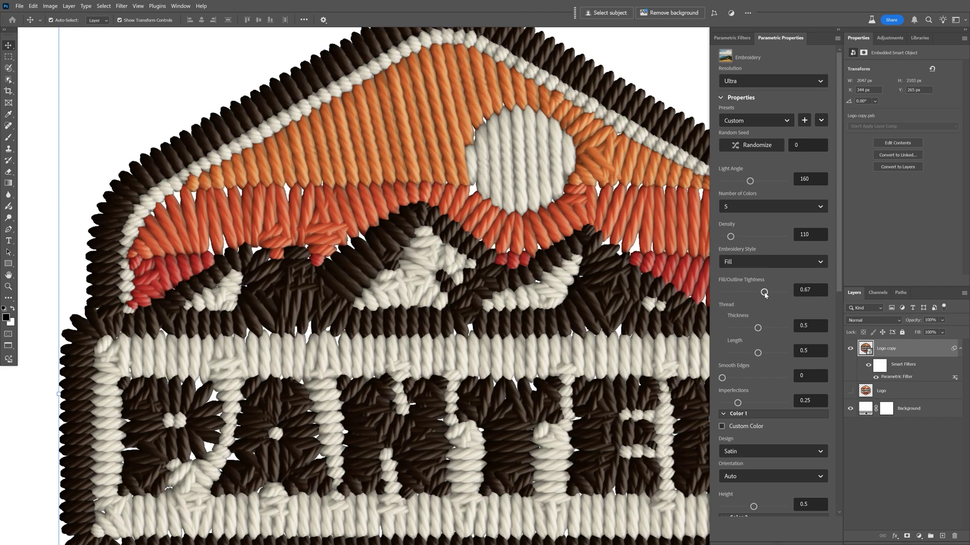
{"action": "left_click", "coordinate": [780, 292]}
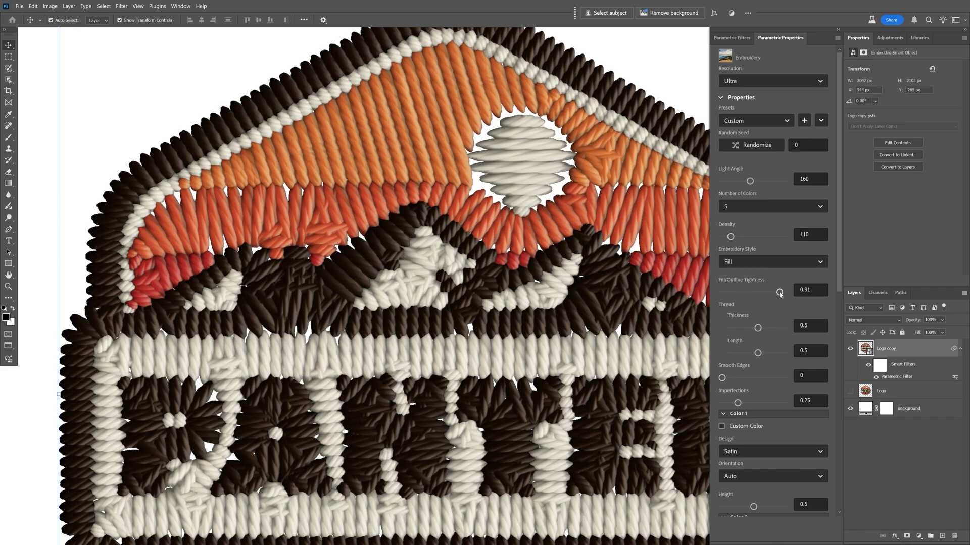
{"action": "left_click", "coordinate": [741, 292]}
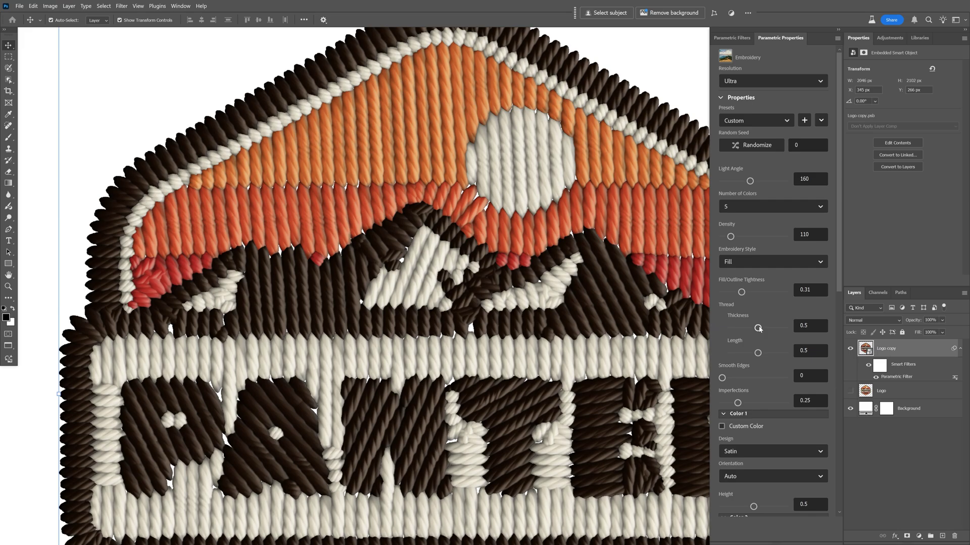
Step: Set Thread Thickness to 0.49 after trying 0.91 and 0.3
{"action": "left_click_drag", "start_coordinate": [758, 328], "coordinate": [779, 329]}
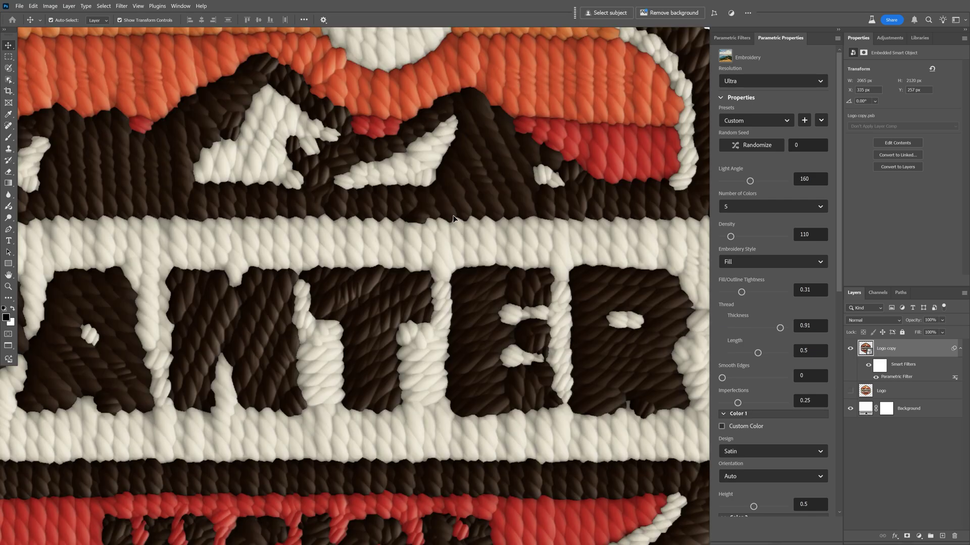
{"action": "left_click", "coordinate": [747, 328]}
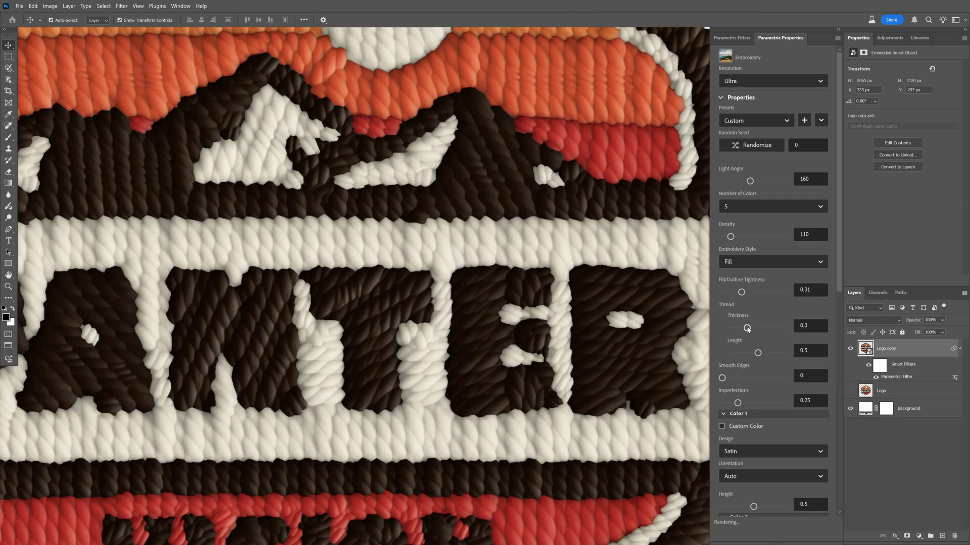
{"action": "left_click_drag", "start_coordinate": [747, 329], "coordinate": [771, 353]}
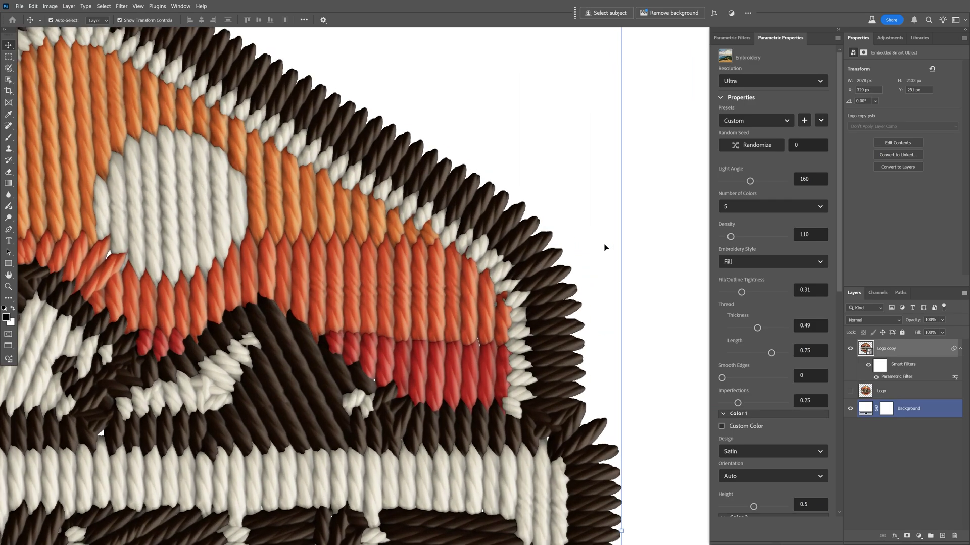
Step: Set the stitch Length to 0.51 after trying 0.21, then view the whole patch
{"action": "left_click", "coordinate": [744, 352]}
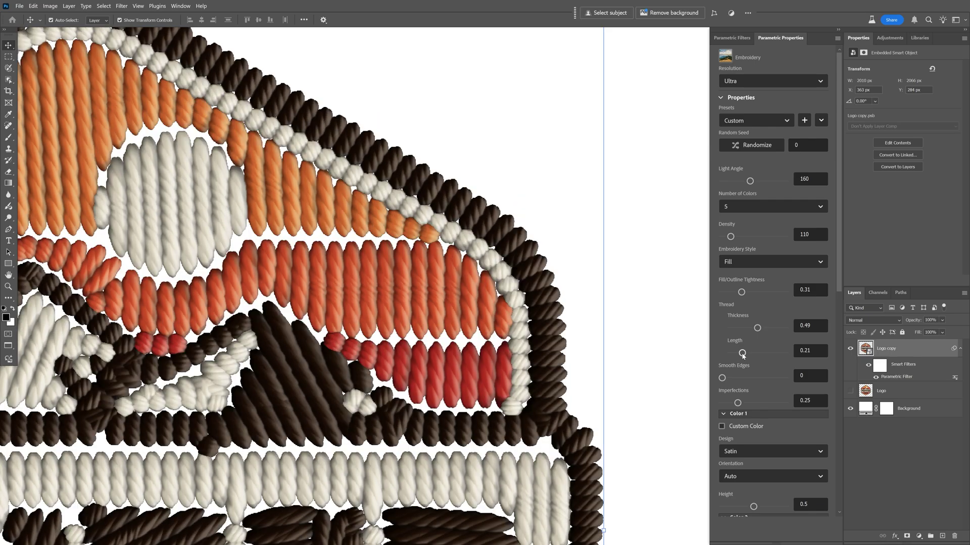
{"action": "left_click_drag", "start_coordinate": [743, 353], "coordinate": [758, 353]}
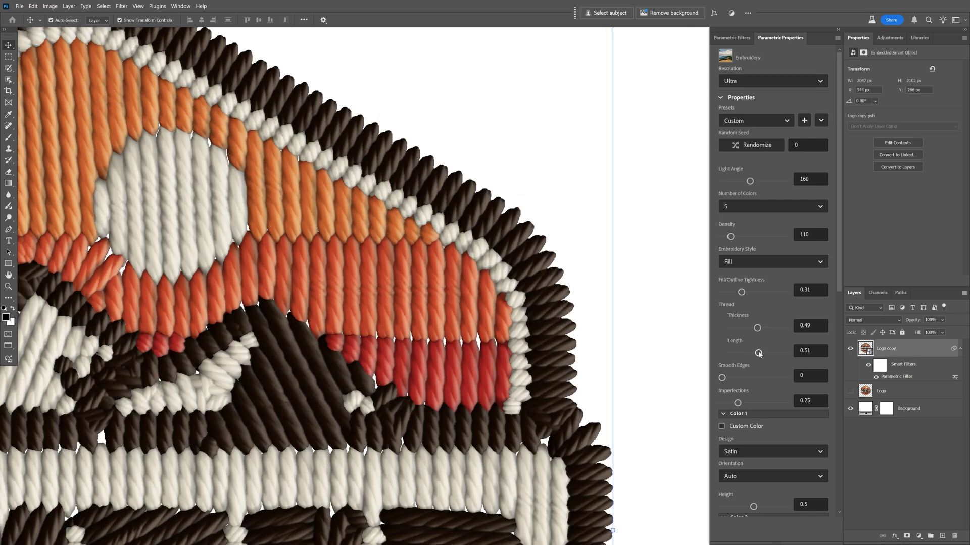
{"action": "left_click_drag", "start_coordinate": [259, 472], "coordinate": [559, 217]}
{"action": "scroll", "coordinate": [559, 217], "scroll_direction": "down", "scroll_amount": 3}
{"action": "left_click_drag", "start_coordinate": [552, 268], "coordinate": [460, 312]}
{"action": "scroll", "coordinate": [461, 312], "scroll_direction": "down", "scroll_amount": 3}
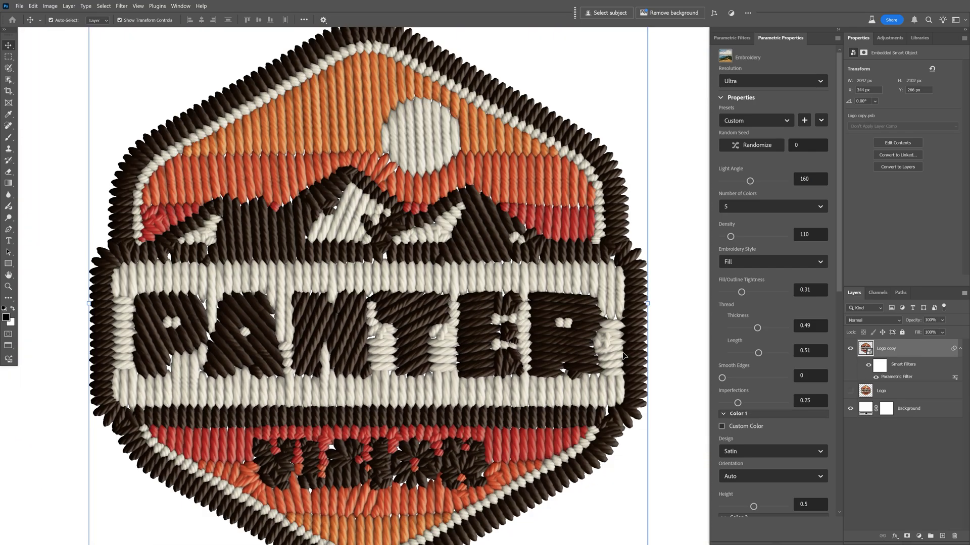
Step: Return Smooth Edges to 0 after testing it, and set Imperfections to 0.28 after trying 0.75
{"action": "left_click_drag", "start_coordinate": [721, 378], "coordinate": [762, 379]}
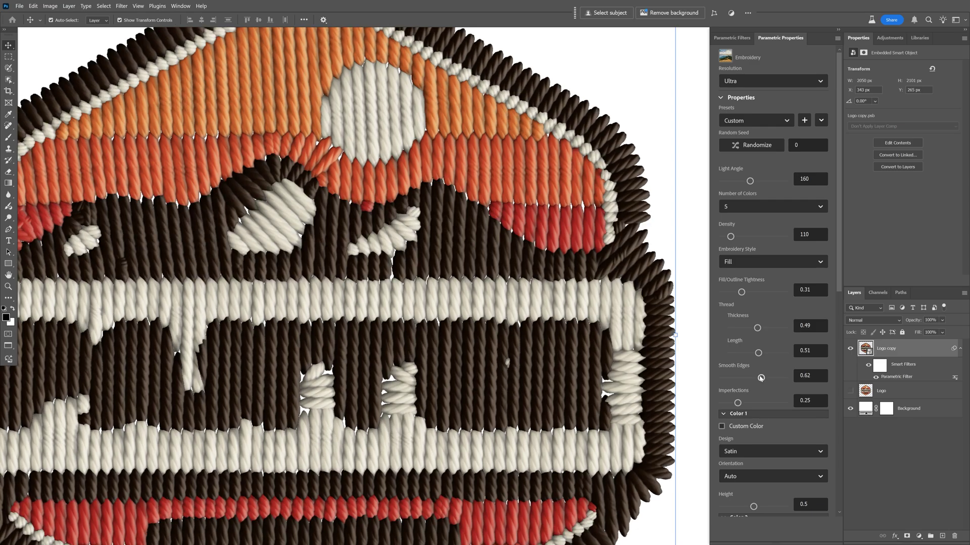
{"action": "left_click_drag", "start_coordinate": [760, 378], "coordinate": [693, 378]}
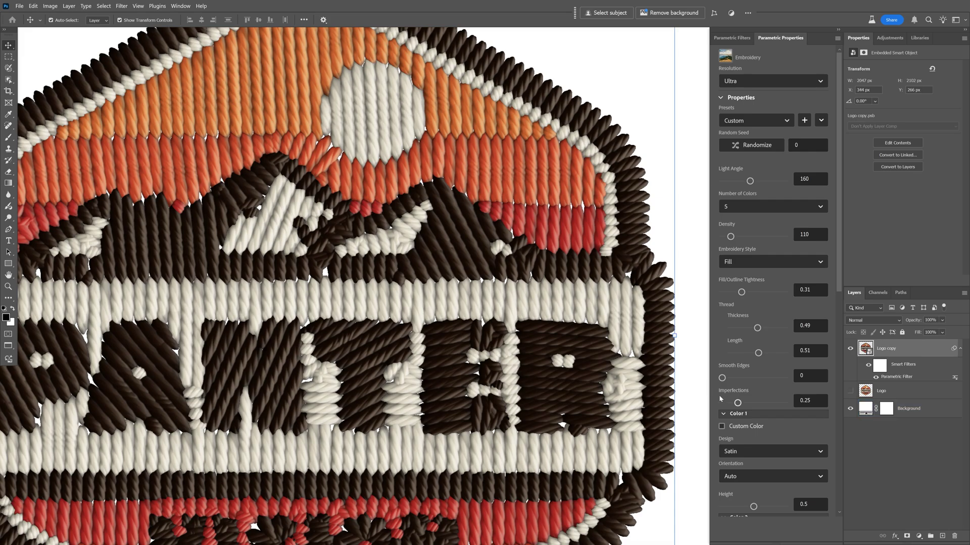
{"action": "left_click_drag", "start_coordinate": [738, 404], "coordinate": [769, 403]}
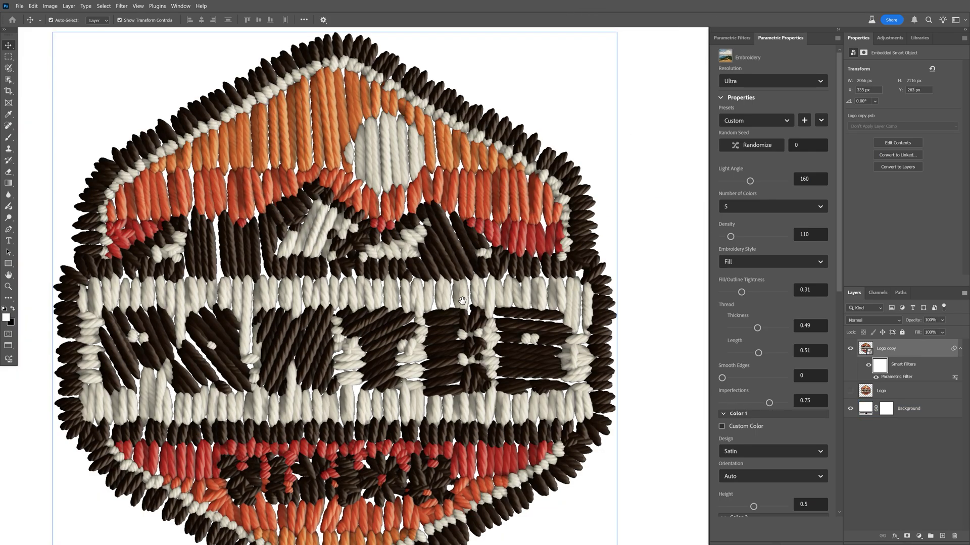
{"action": "left_click_drag", "start_coordinate": [462, 301], "coordinate": [483, 273]}
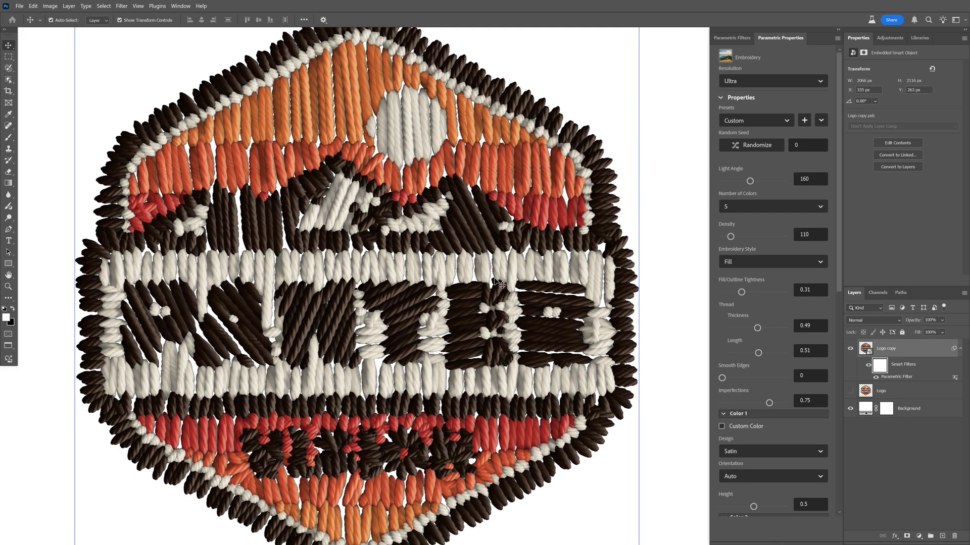
{"action": "scroll", "coordinate": [494, 278], "scroll_direction": "down", "scroll_amount": 2}
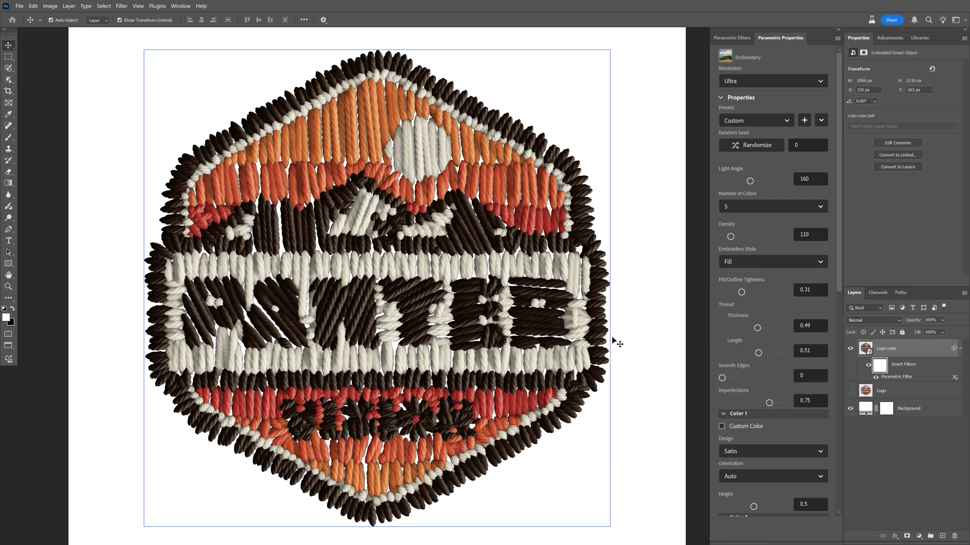
{"action": "left_click", "coordinate": [614, 342]}
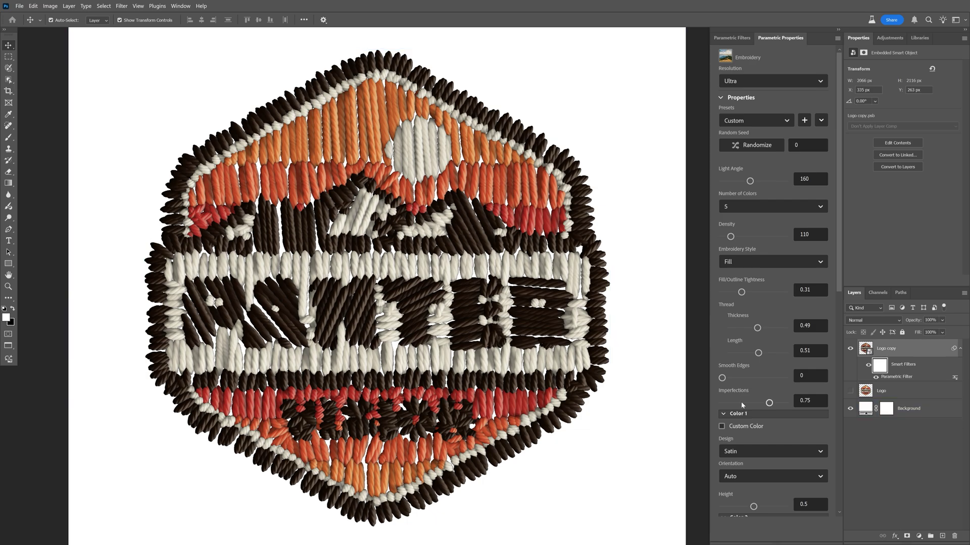
{"action": "left_click", "coordinate": [740, 402]}
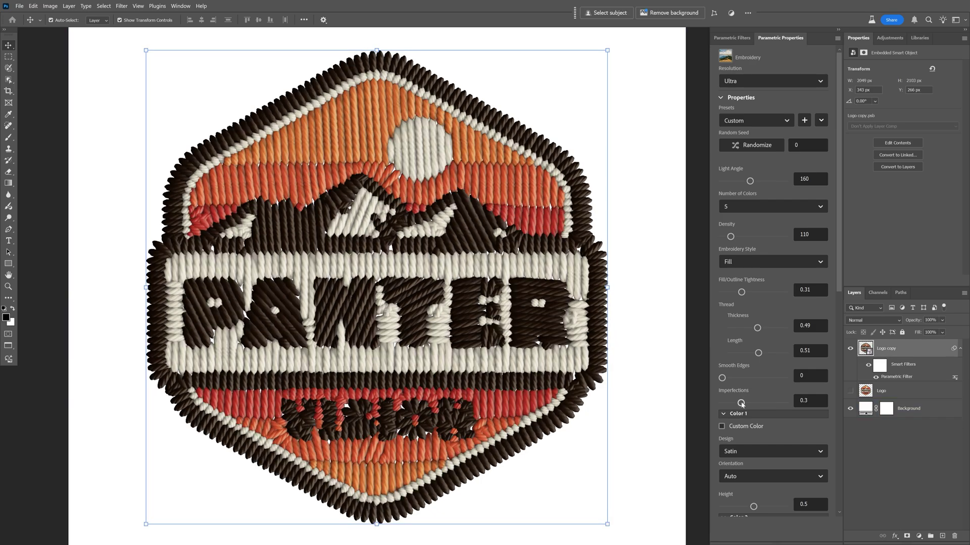
{"action": "left_click_drag", "start_coordinate": [742, 404], "coordinate": [740, 403]}
{"action": "left_click_drag", "start_coordinate": [841, 285], "coordinate": [838, 500]}
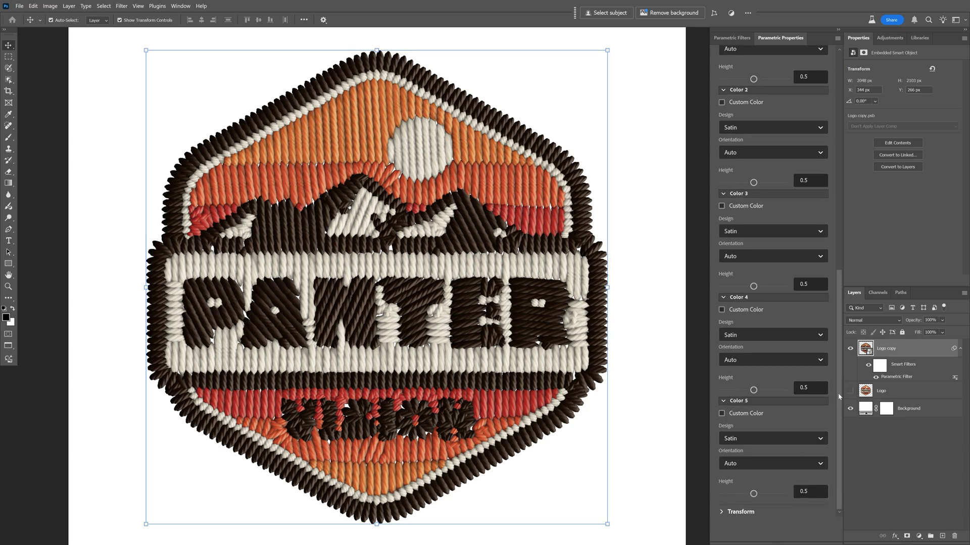
Step: Give Color 1 a custom dark red (8c0b0b) for the outline, mountains and lettering
{"action": "left_click_drag", "start_coordinate": [839, 399], "coordinate": [850, 251]}
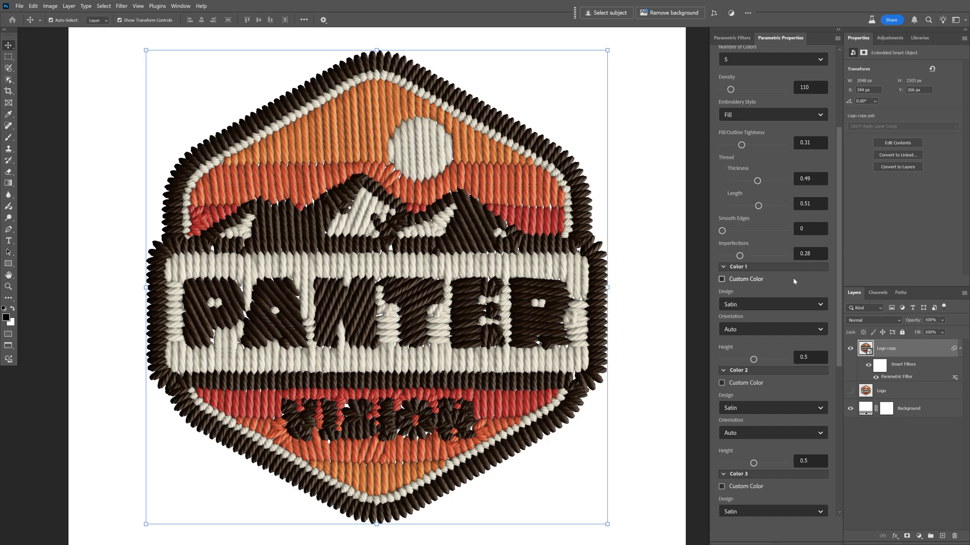
{"action": "left_click", "coordinate": [721, 280]}
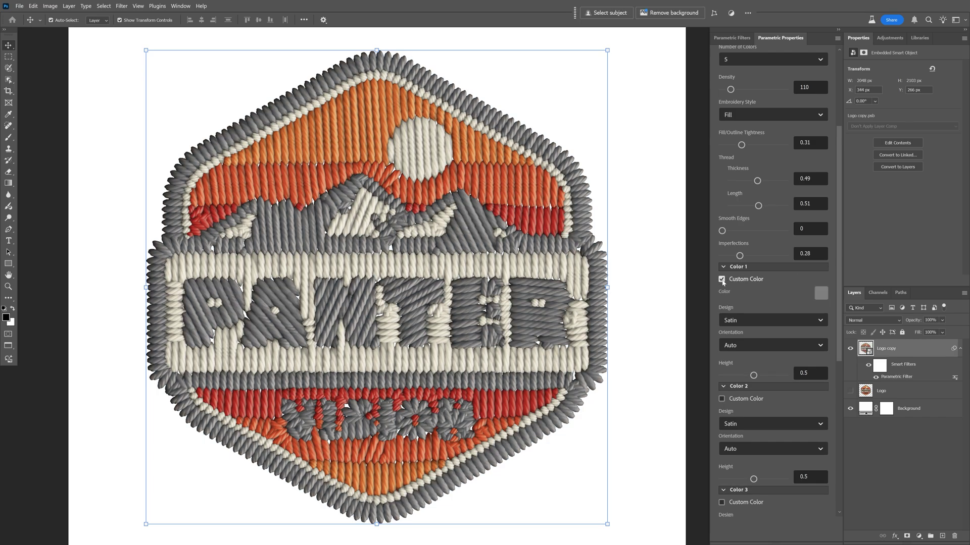
{"action": "left_click", "coordinate": [821, 294]}
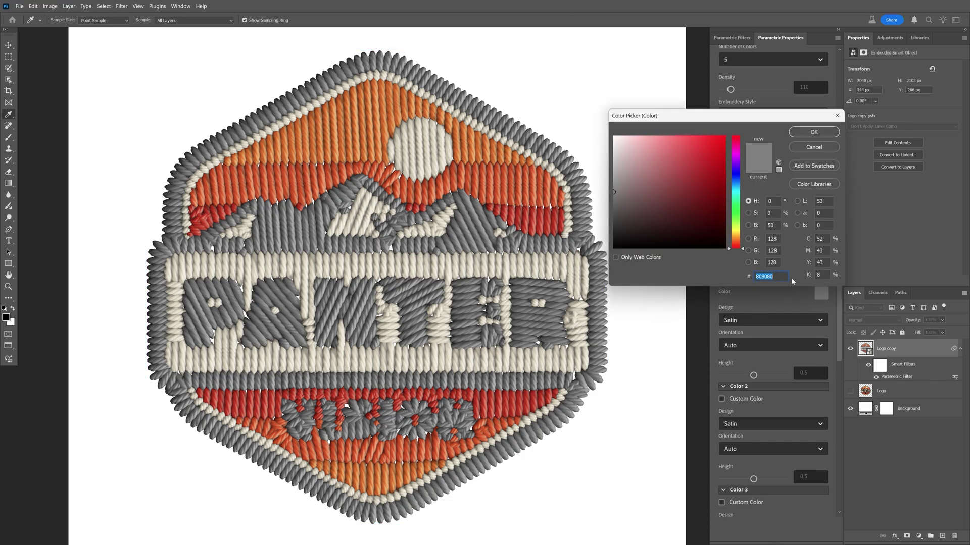
{"action": "left_click_drag", "start_coordinate": [714, 212], "coordinate": [714, 179]}
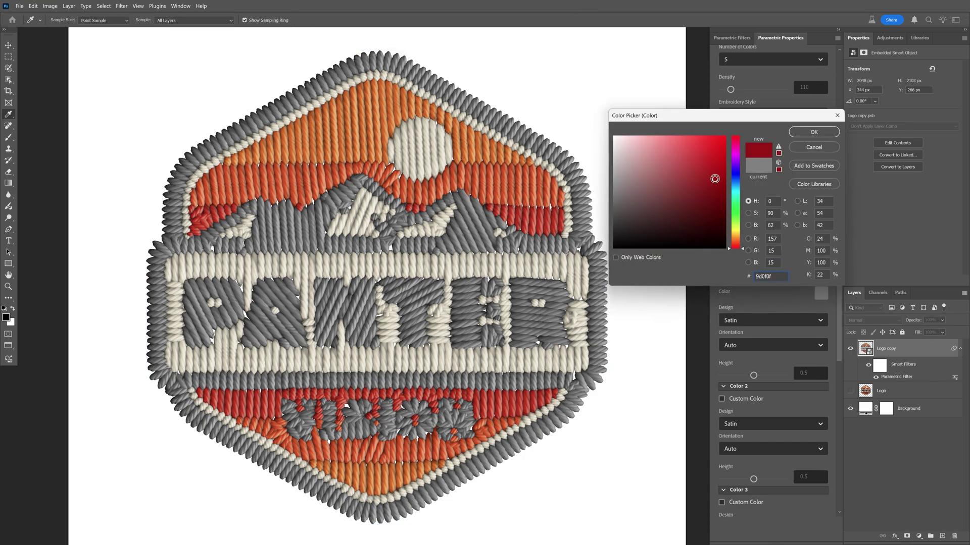
{"action": "left_click", "coordinate": [814, 132]}
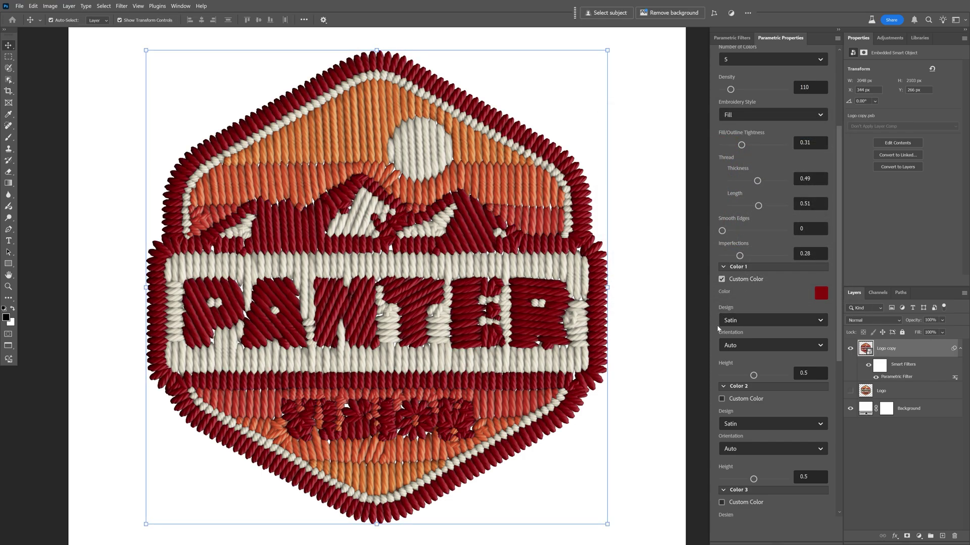
Step: Switch the Color 1 threads to a Twill stitch design oriented at 45 deg
{"action": "left_click", "coordinate": [745, 320]}
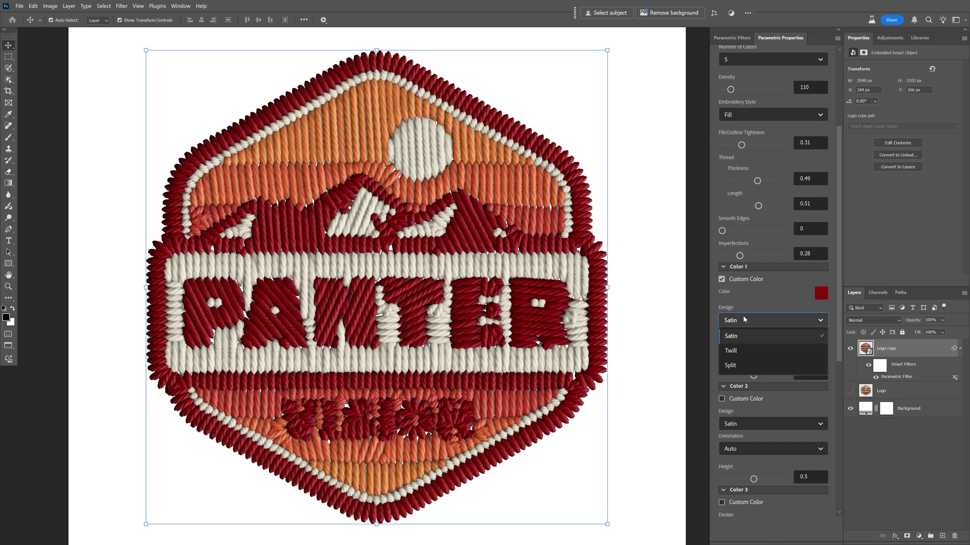
{"action": "left_click", "coordinate": [741, 351]}
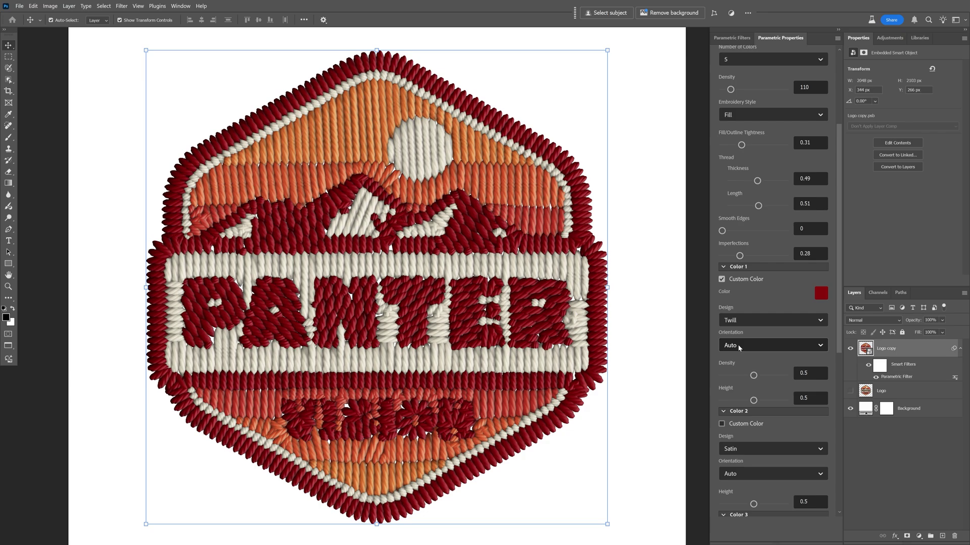
{"action": "left_click", "coordinate": [738, 347]}
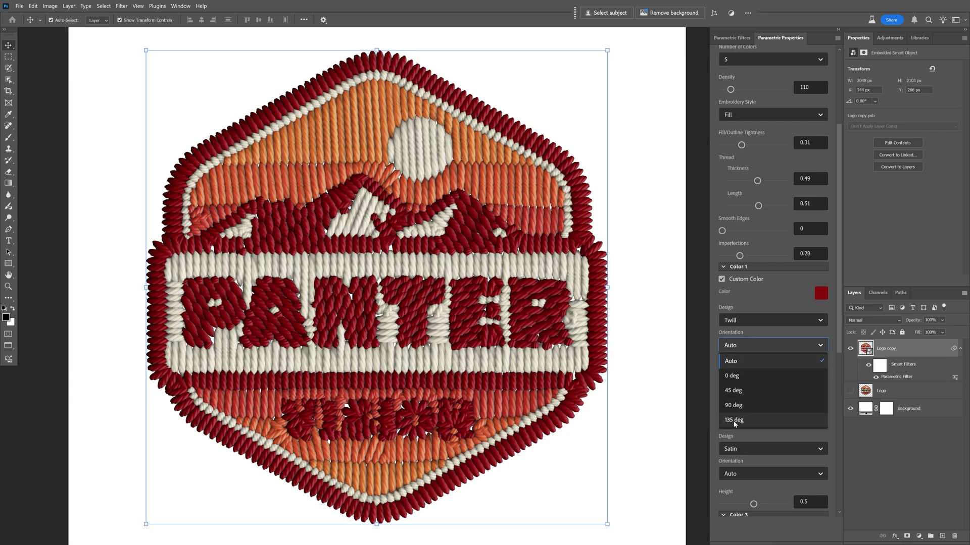
{"action": "left_click", "coordinate": [733, 391]}
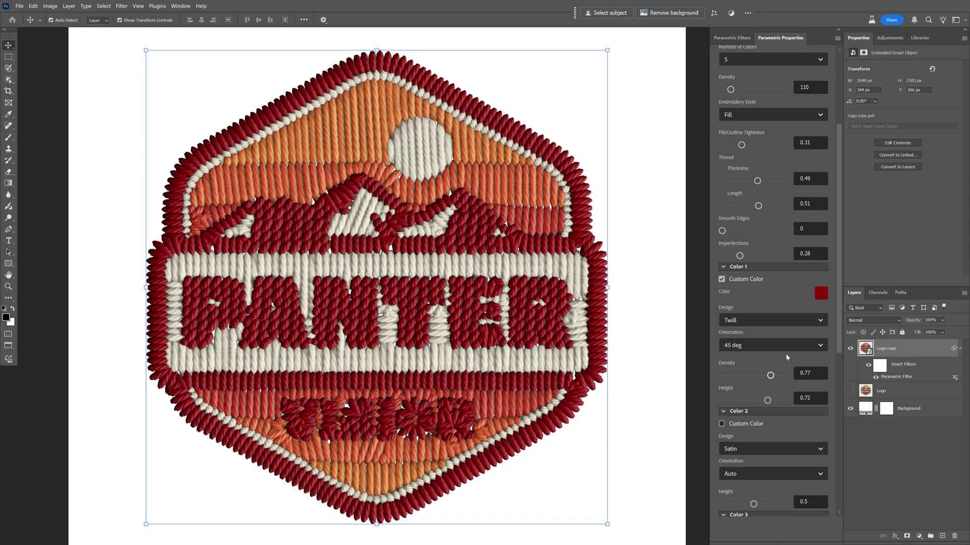
{"action": "scroll", "coordinate": [770, 332], "scroll_direction": "down", "scroll_amount": 5}
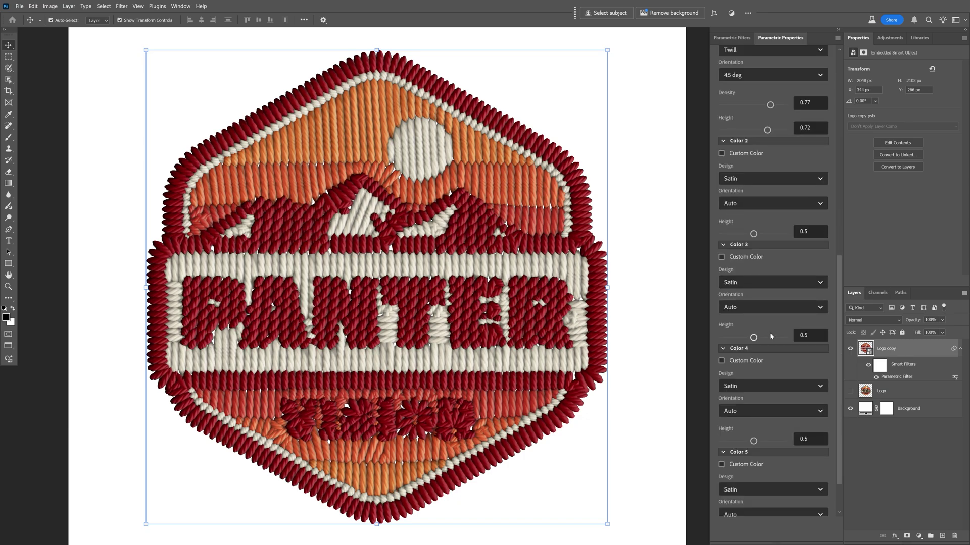